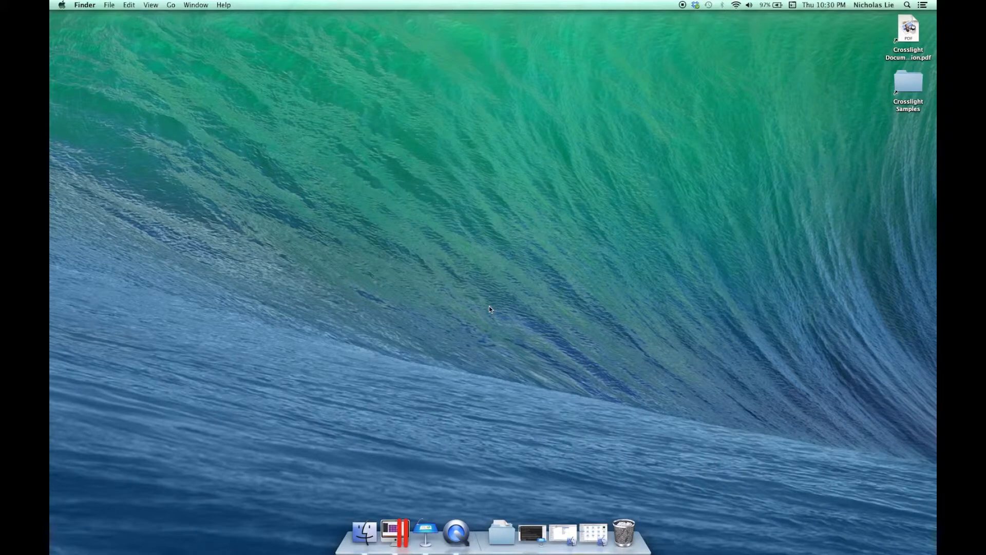
# - Launch Xamarin Studio and open the Android SDK Manager
pyautogui.press('super+space')
pyautogui.write('xamarin')
pyautogui.press('Return')
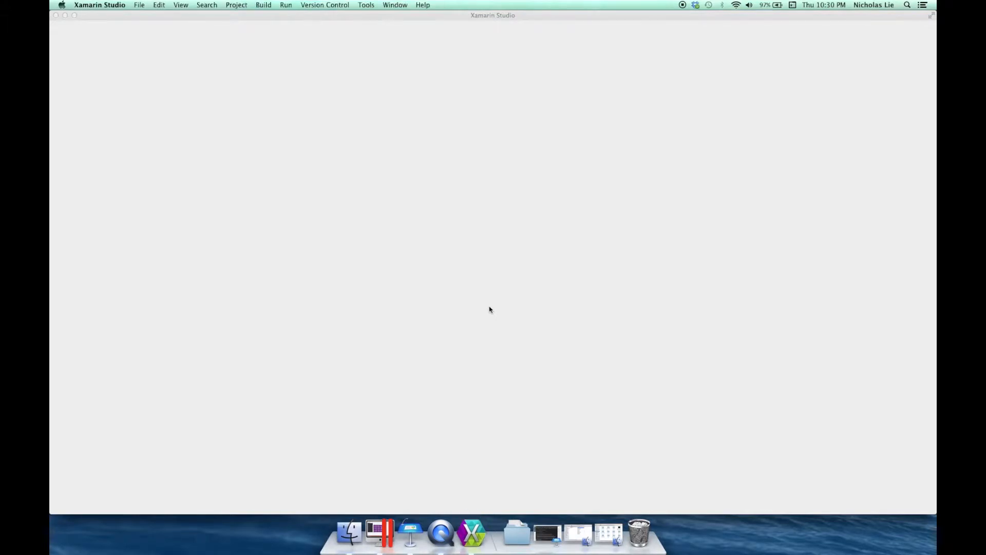
pyautogui.click(364, 5)
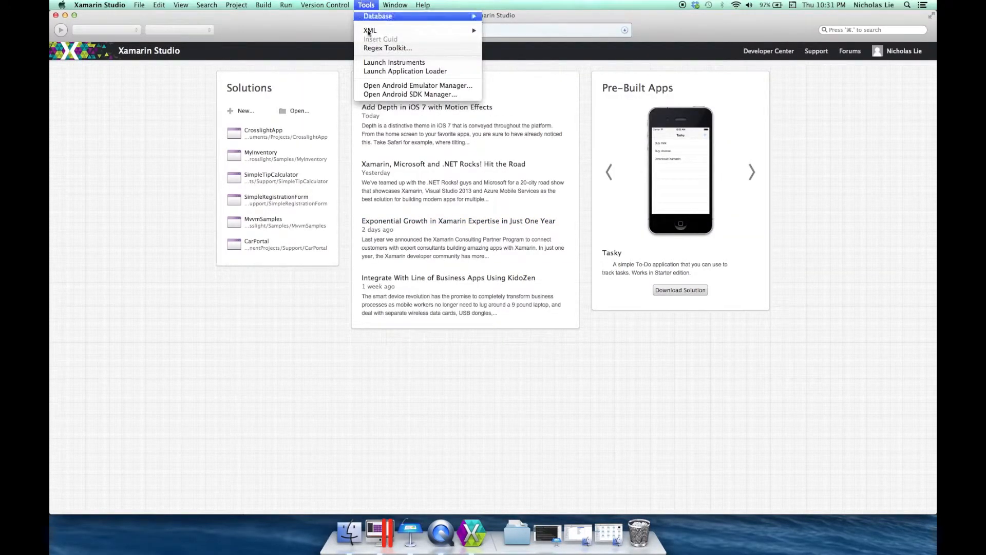
pyautogui.click(401, 95)
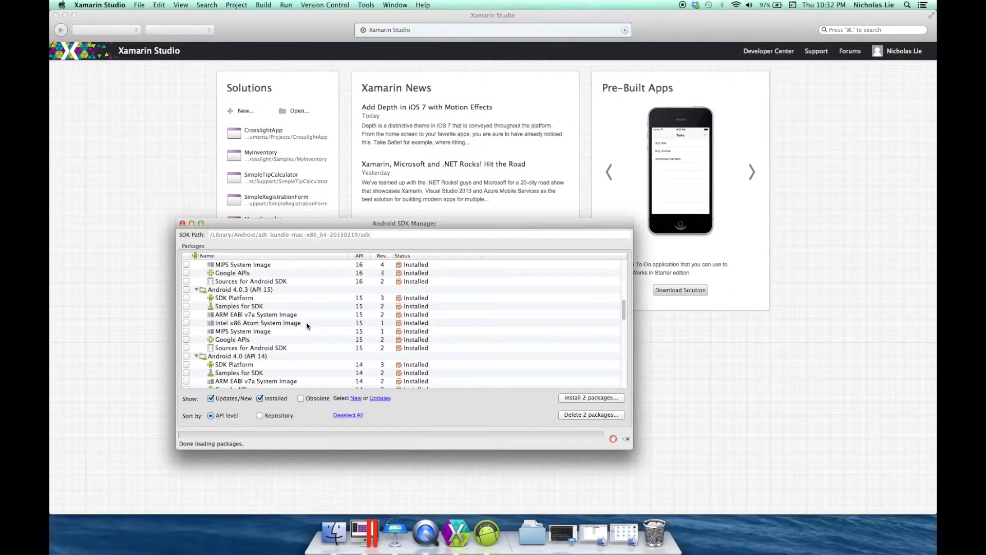
# - Review the SDK Platform and Intel x86 Atom System Image packages for Android 4.0.3 (API 15), then close the SDK Manager
pyautogui.click(307, 323)
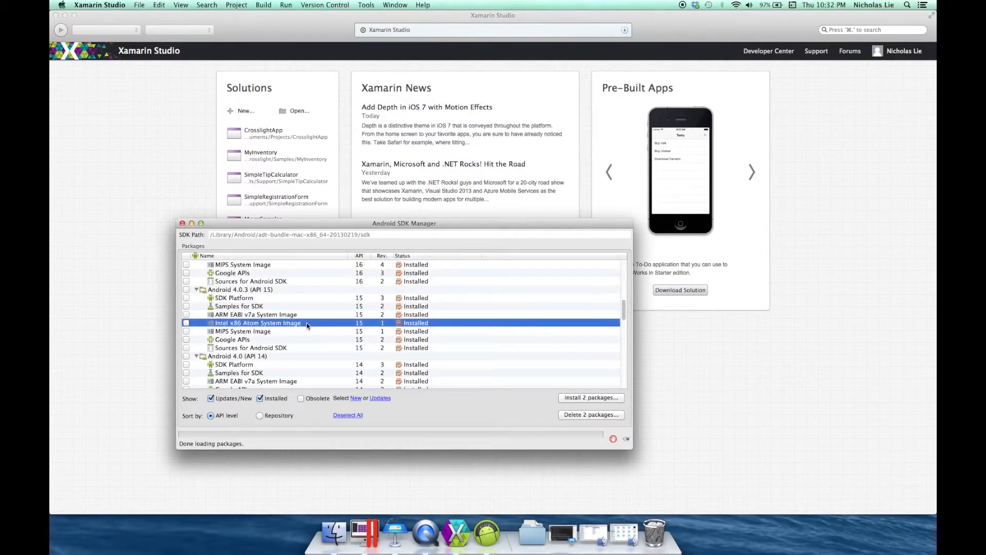
pyautogui.click(297, 301)
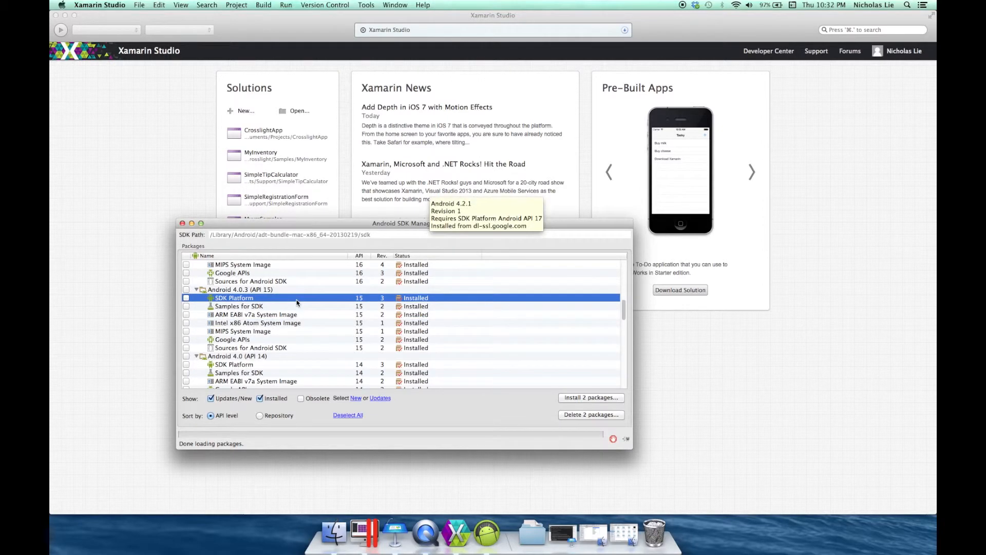
pyautogui.scroll(10, 280, 288)
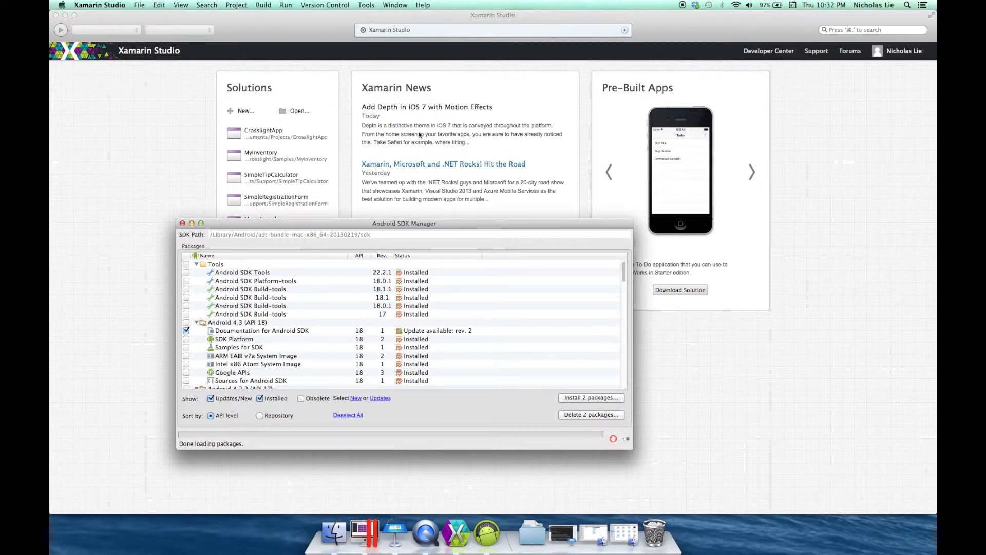
pyautogui.click(182, 223)
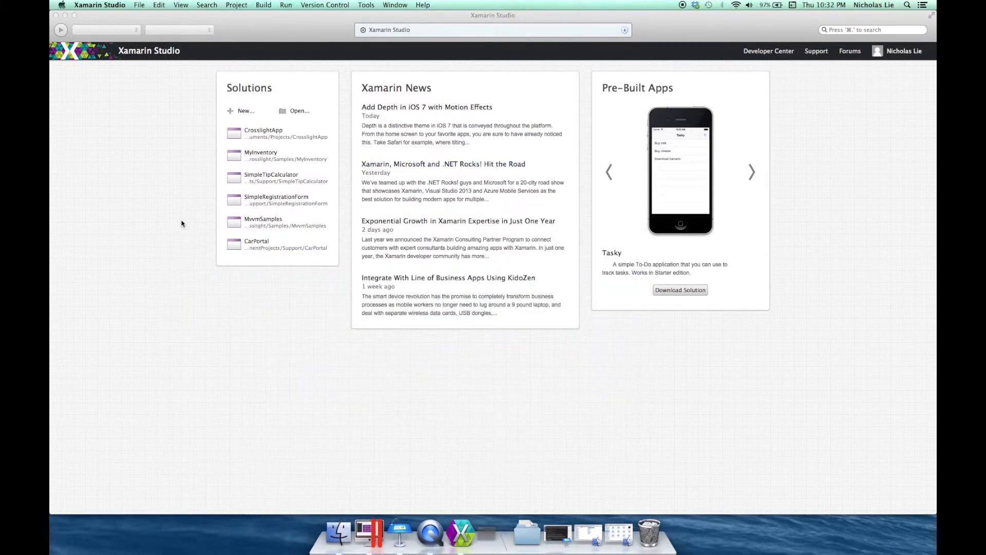
# - Open the Android Emulator Manager and begin a new virtual device named MyEmulator
pyautogui.click(366, 5)
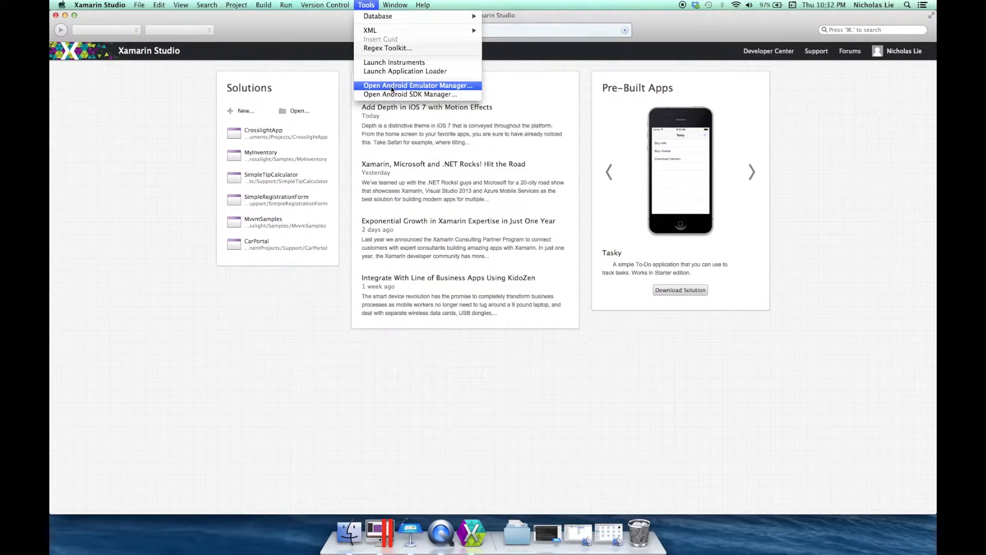
pyautogui.click(390, 86)
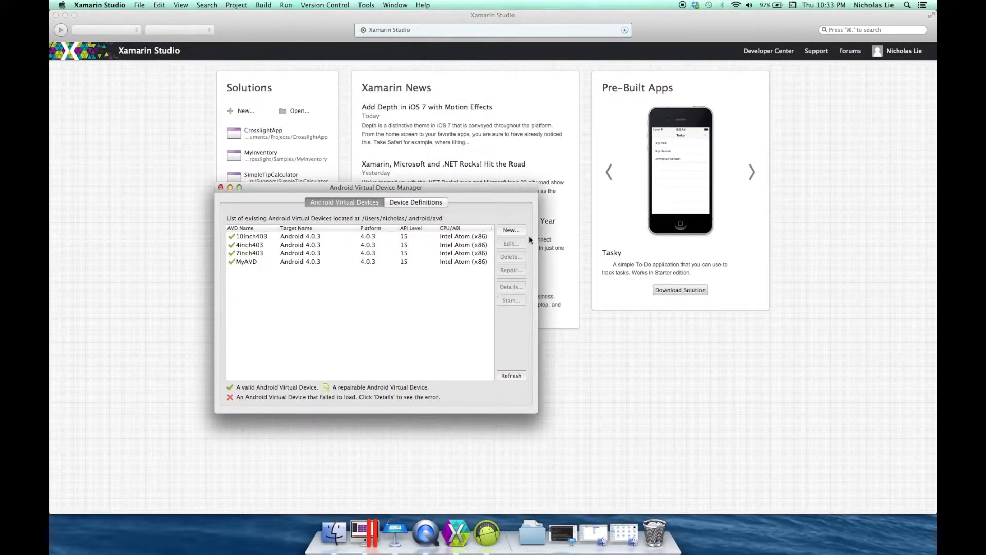
pyautogui.click(510, 232)
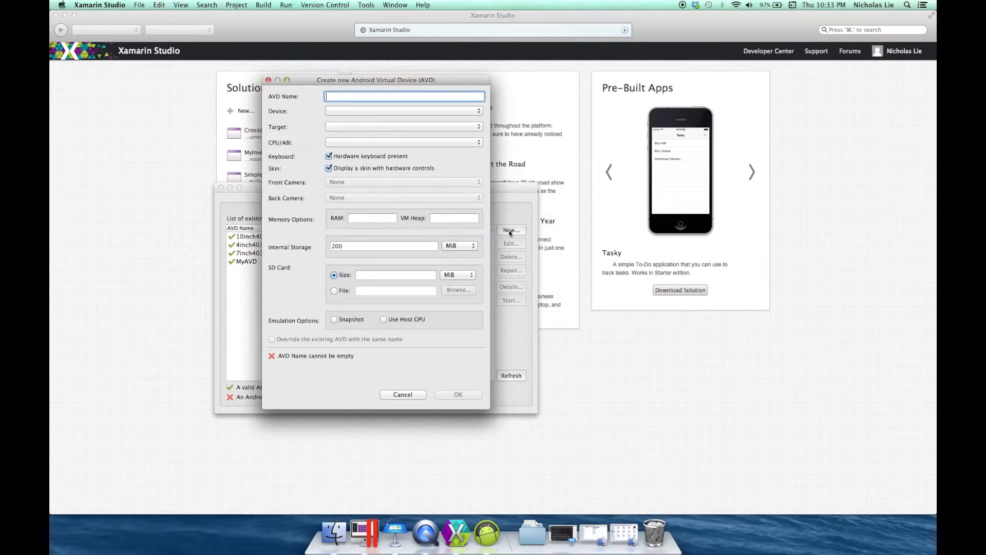
pyautogui.write('MyEmulator')
pyautogui.press('Tab')
# - Set the virtual device to 3.3" WQVGA (240 × 400: ldpi), targeting Android 4.0.3 - API Level 15 on Intel Atom (x86)
pyautogui.click(464, 110)
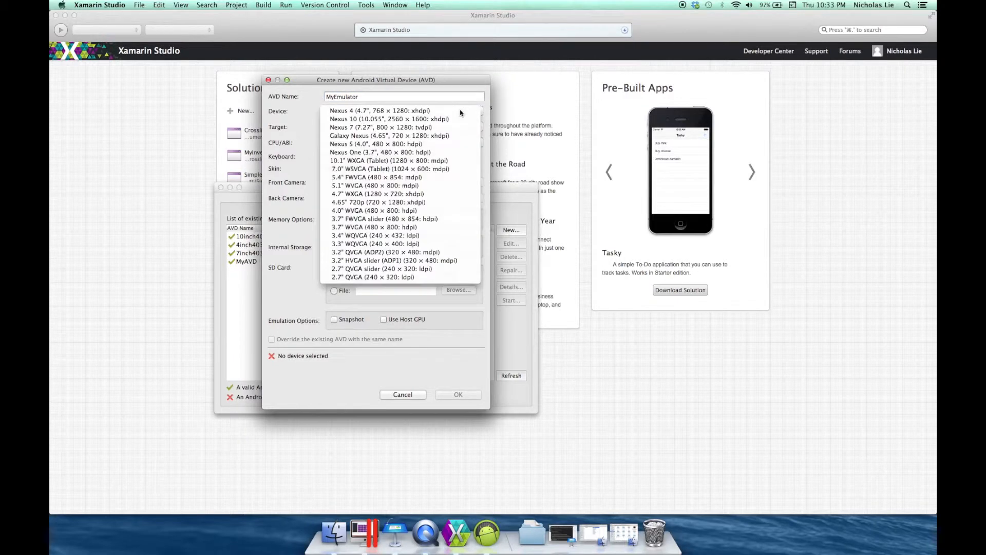
pyautogui.click(421, 244)
pyautogui.click(433, 129)
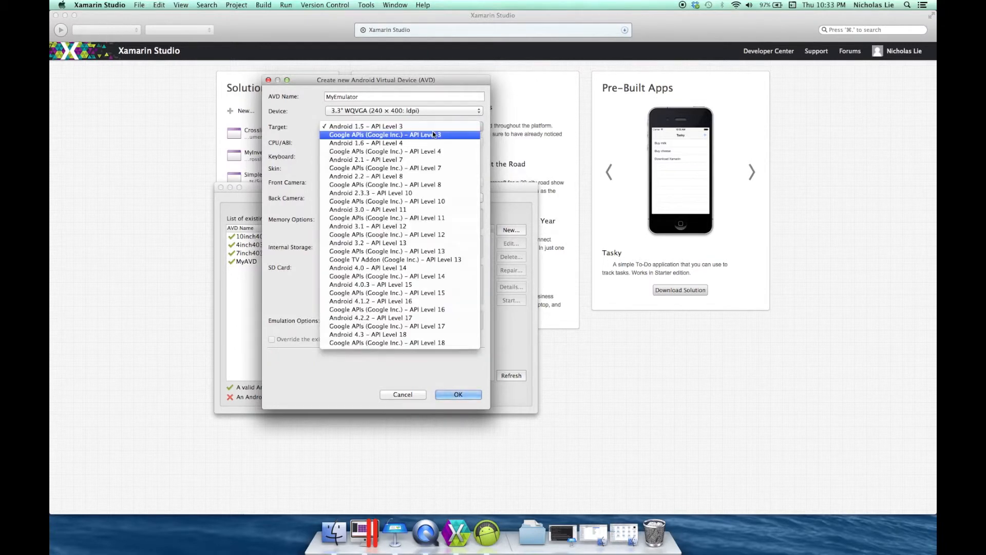
pyautogui.click(397, 284)
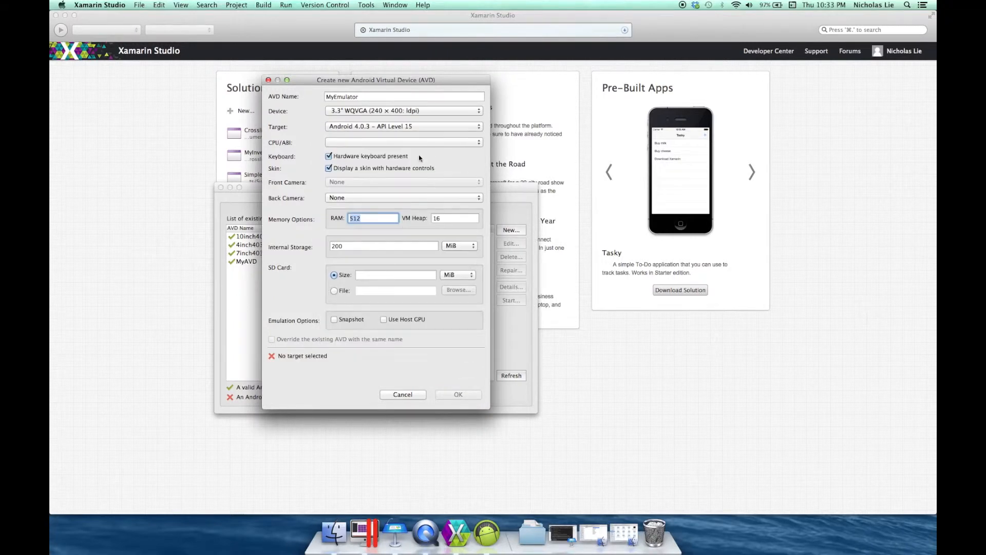
pyautogui.click(434, 143)
pyautogui.click(431, 160)
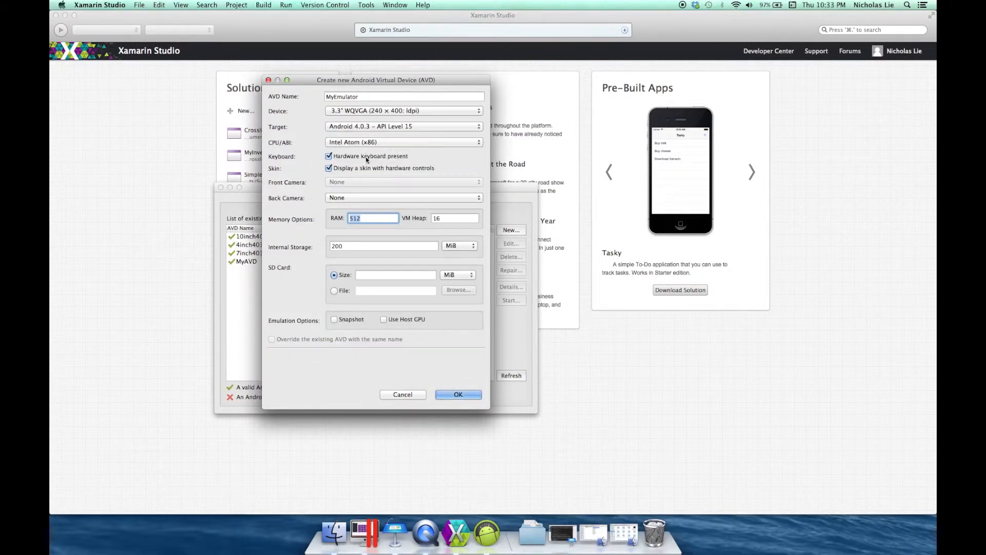
# - Turn off the hardware controls skin, set an emulated back camera and a 64 MiB SD card, enable Use Host GPU, and create the device
pyautogui.click(402, 170)
pyautogui.click(407, 203)
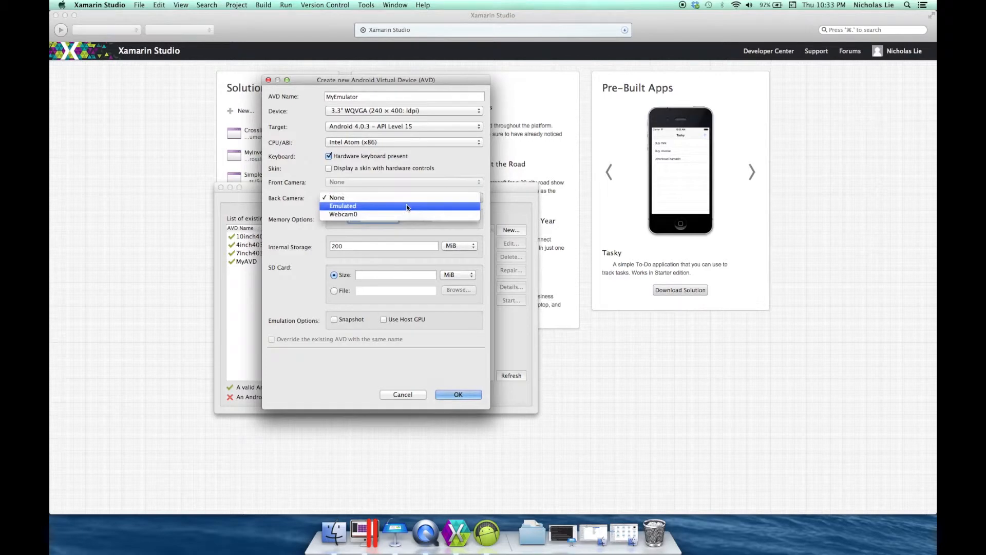
pyautogui.click(405, 206)
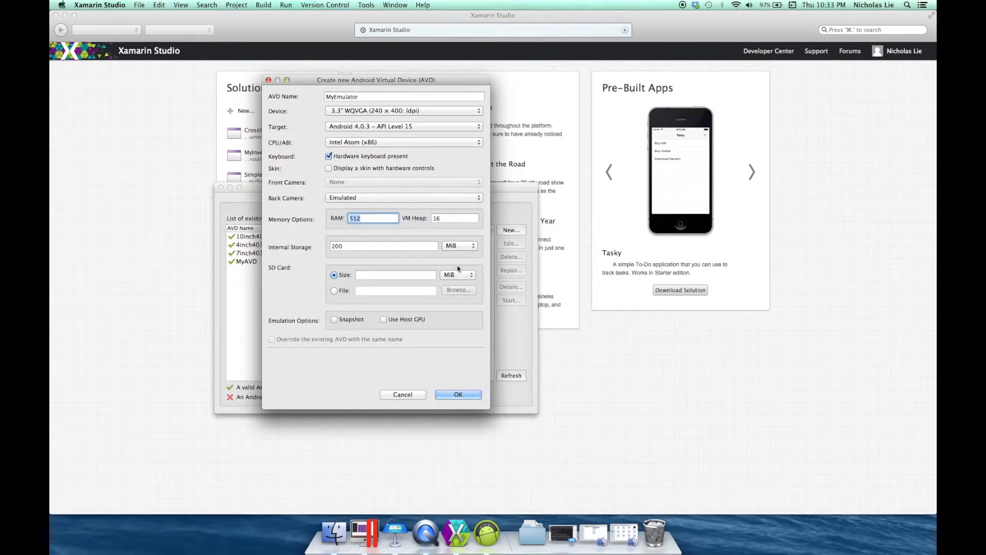
pyautogui.click(402, 278)
pyautogui.write('64')
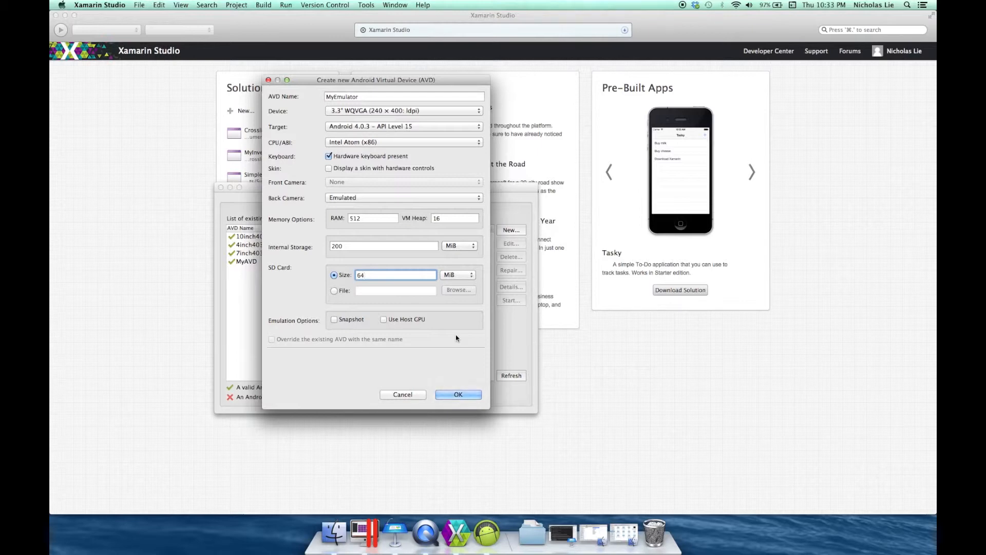
pyautogui.click(410, 321)
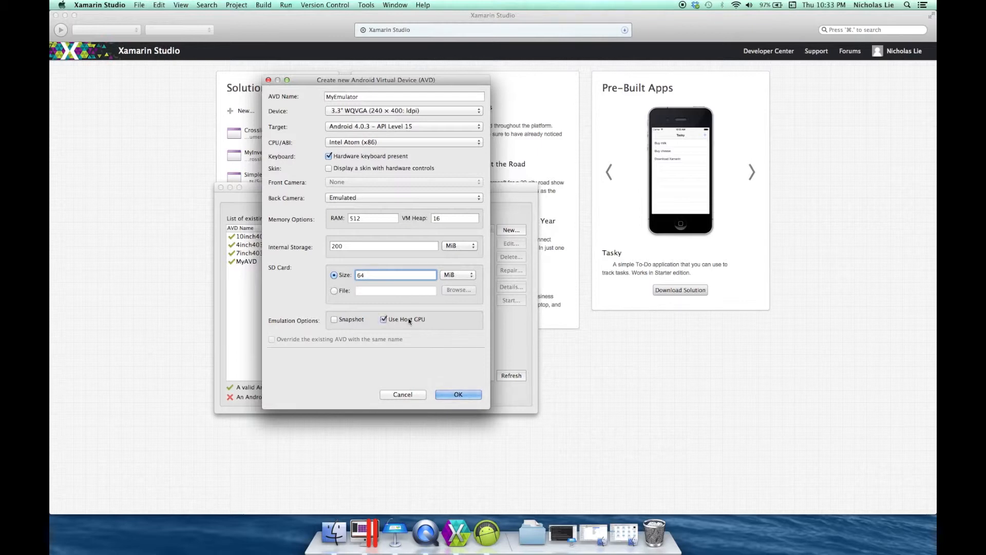
pyautogui.click(459, 395)
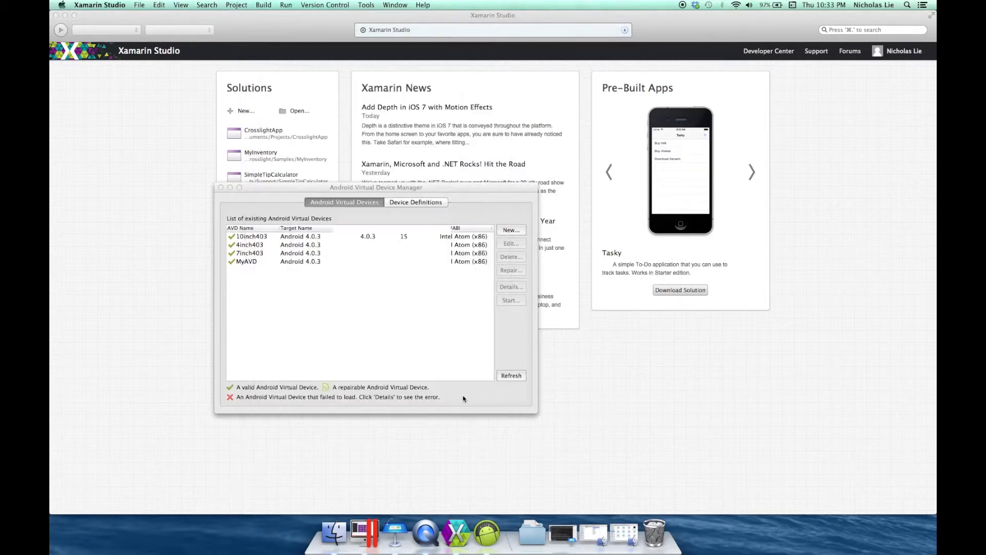
# - Dismiss the creation result and launch the MyEmulator virtual device
pyautogui.click(482, 364)
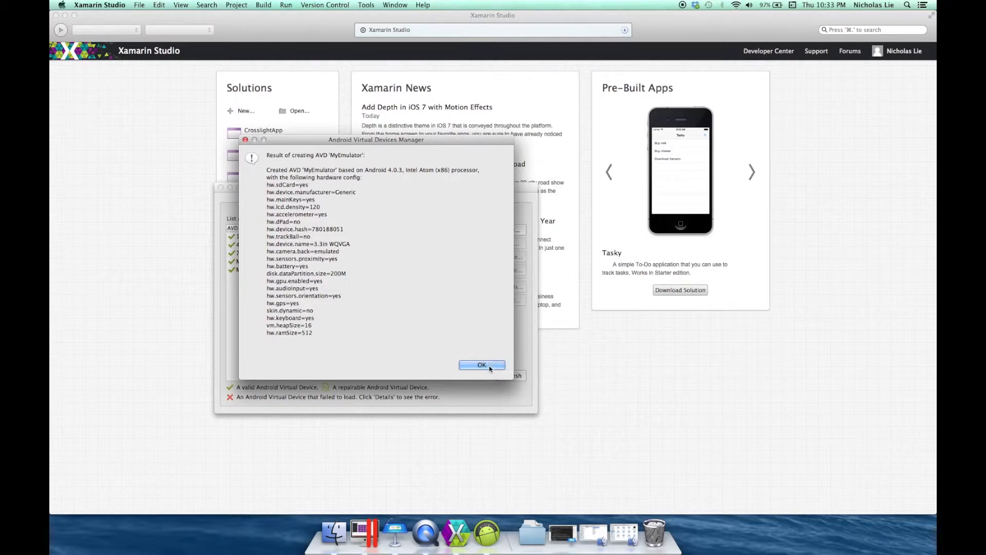
pyautogui.click(419, 270)
pyautogui.click(511, 301)
pyautogui.click(410, 340)
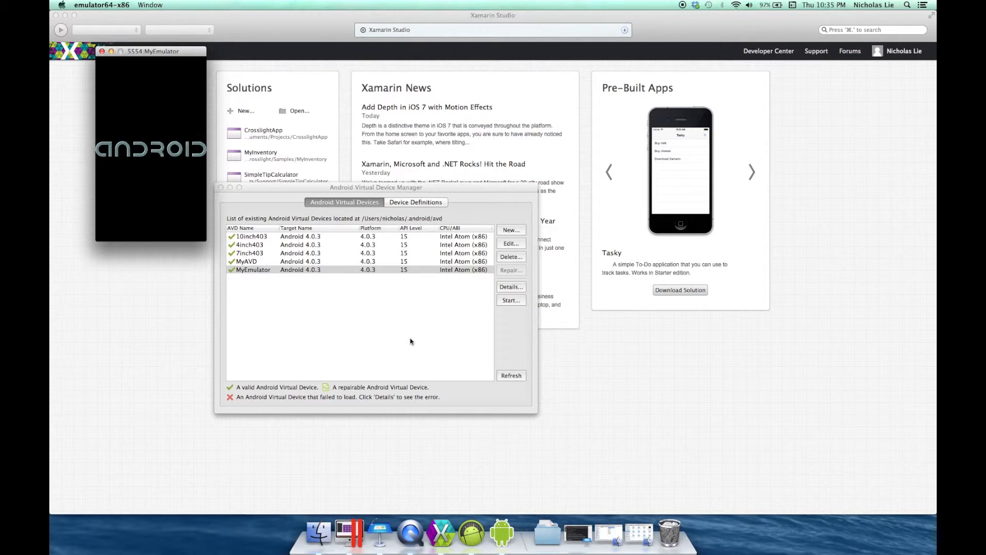
# - Switch to Visual Studio and create the Crosslight project CrosslightApp1
pyautogui.hotkey('ctrl', 'Right')
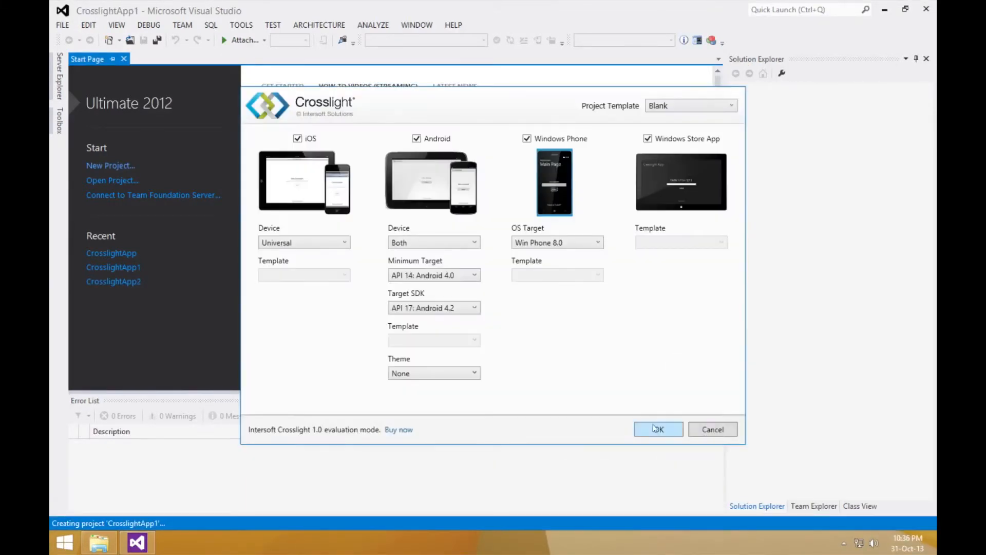
pyautogui.click(654, 429)
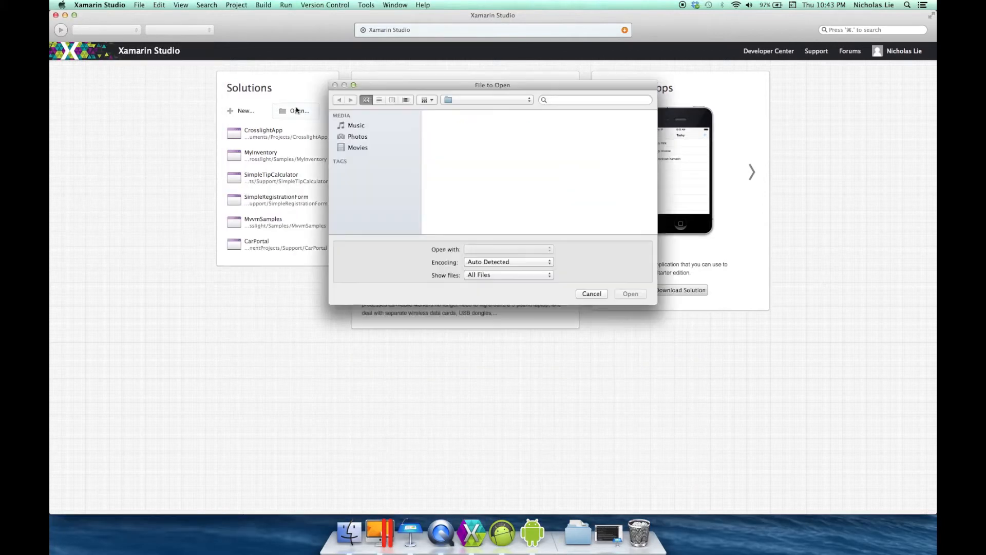
# - Open the CrosslightApp1 solution in Xamarin Studio and dismiss the unsupported project warnings
pyautogui.doubleClick(576, 133)
pyautogui.click(511, 134)
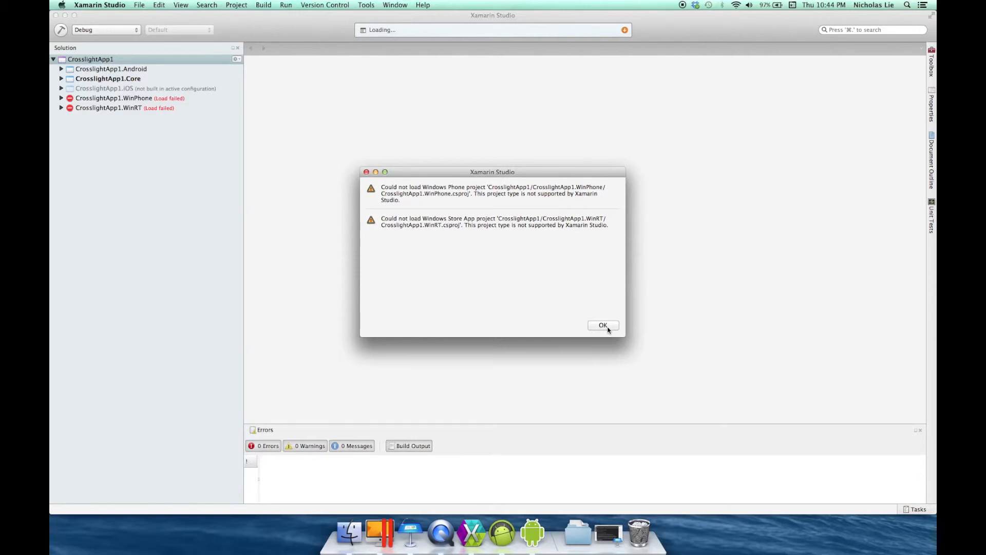
pyautogui.click(603, 325)
# - Run the CrosslightApp1.Android project in MyEmulator and update the app's greeting text to "hello"
pyautogui.click(144, 72)
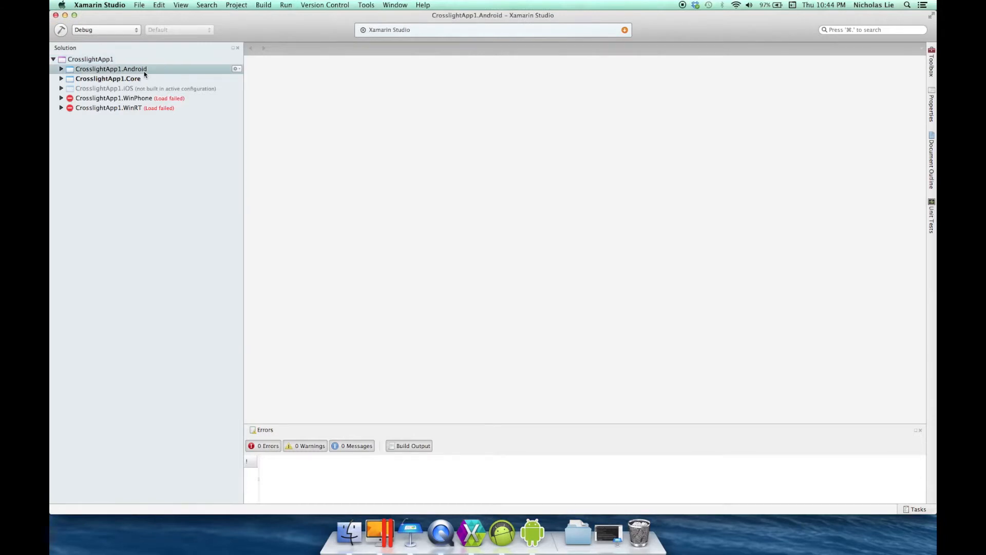
pyautogui.rightClick(144, 75)
pyautogui.click(201, 142)
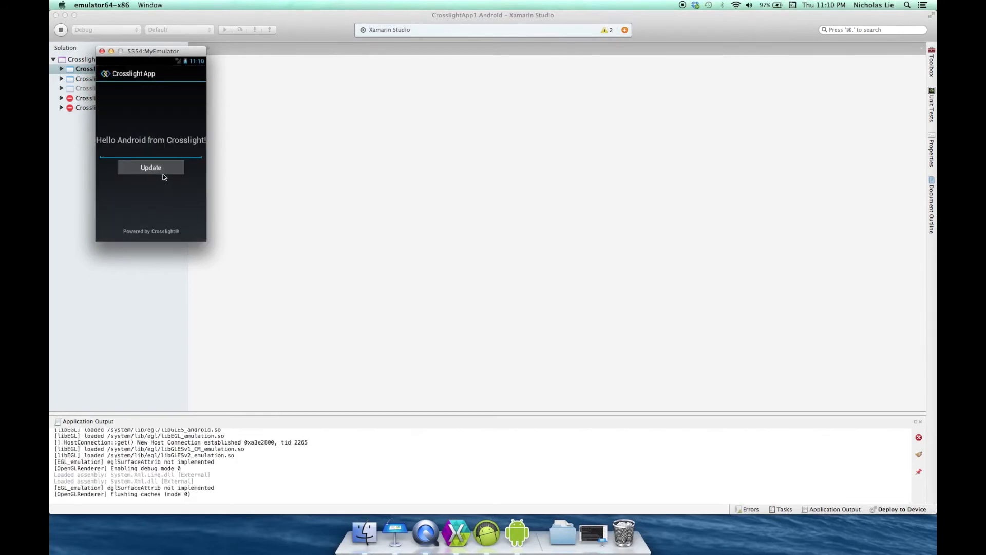
pyautogui.write('hello')
pyautogui.click(162, 174)
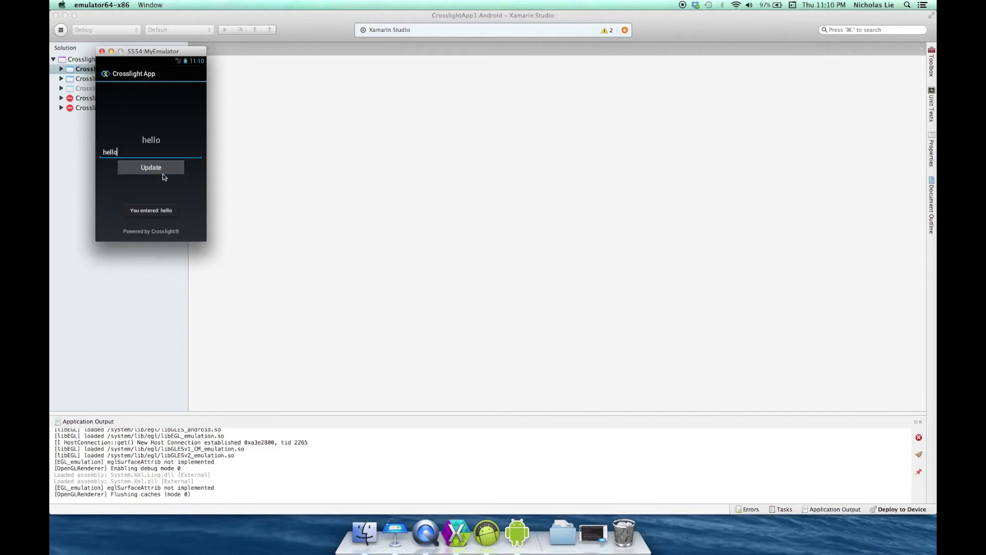